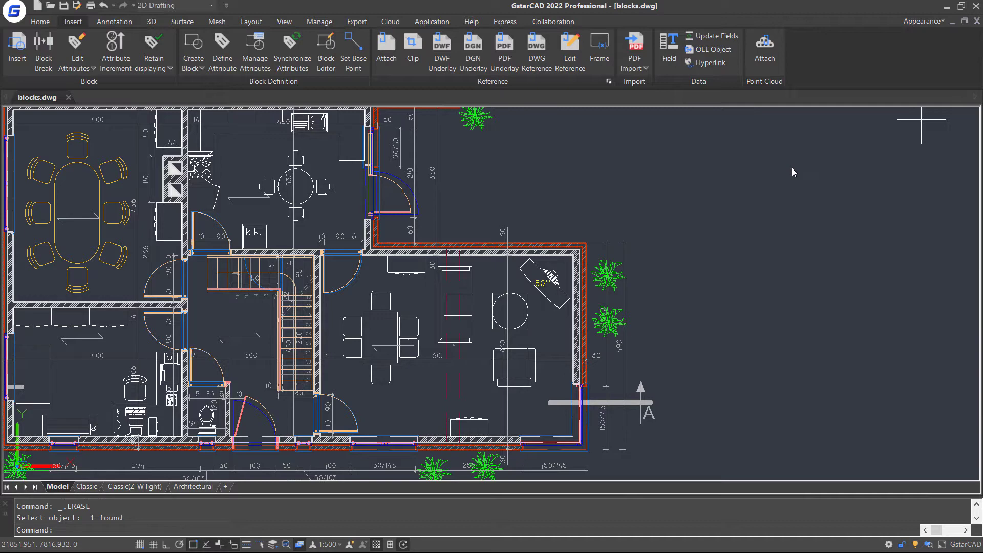
# - Zoom in and pan until the living-room TV block labelled 50'' fills the view
pyautogui.scroll(4, 791, 168)
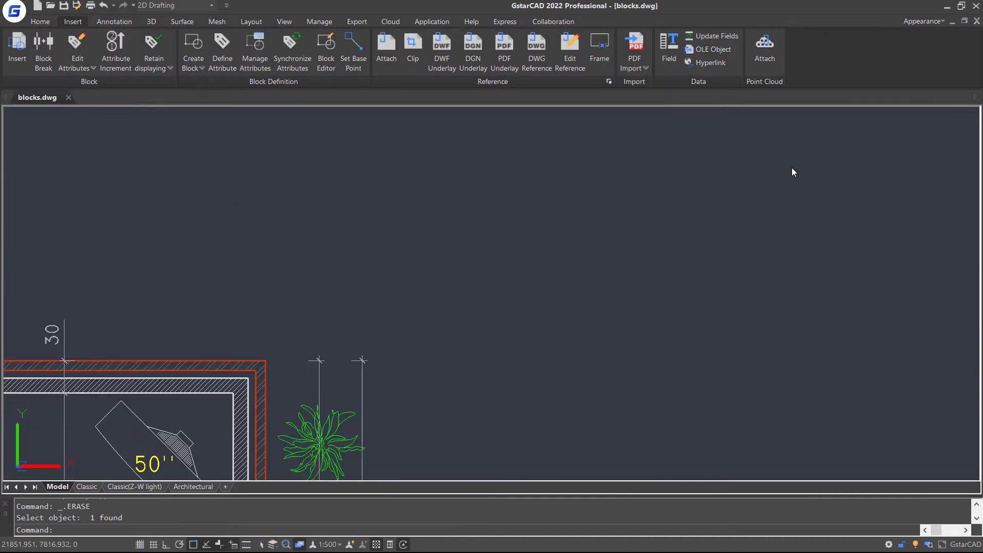
pyautogui.moveTo(164, 479); pyautogui.dragTo(372, 348, button='middle')
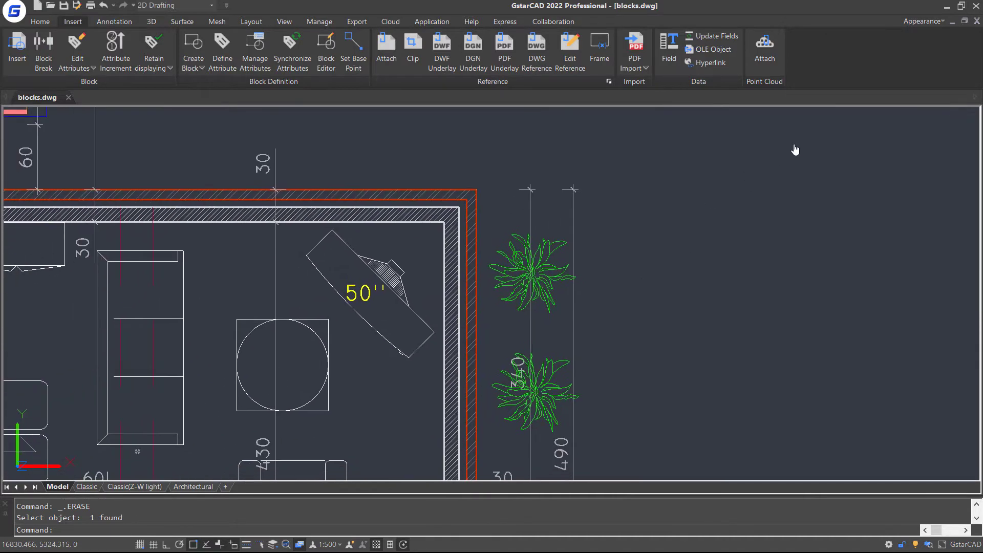
# - Check the TV block's attributes, then insert the furn list block beside the floor plan
pyautogui.doubleClick(378, 331)
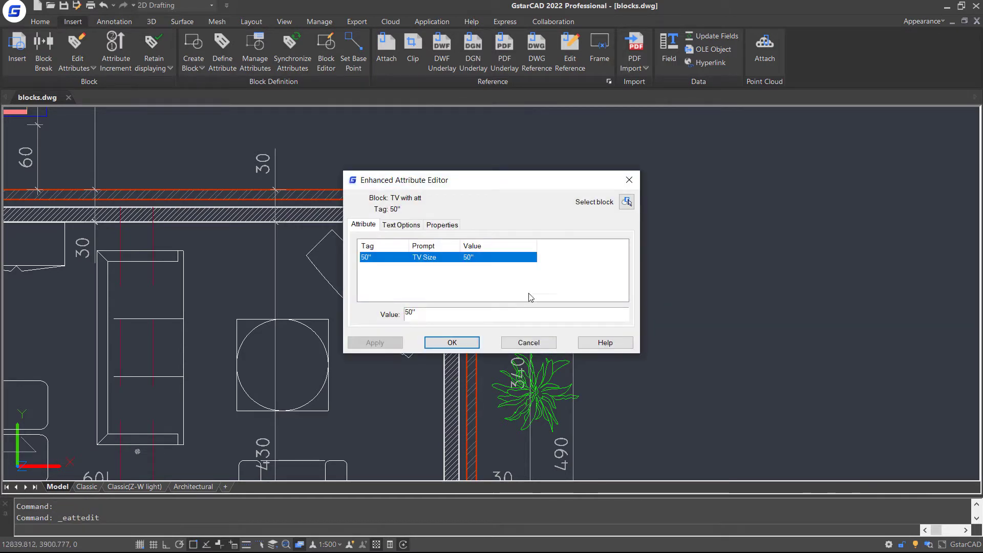
pyautogui.click(451, 342)
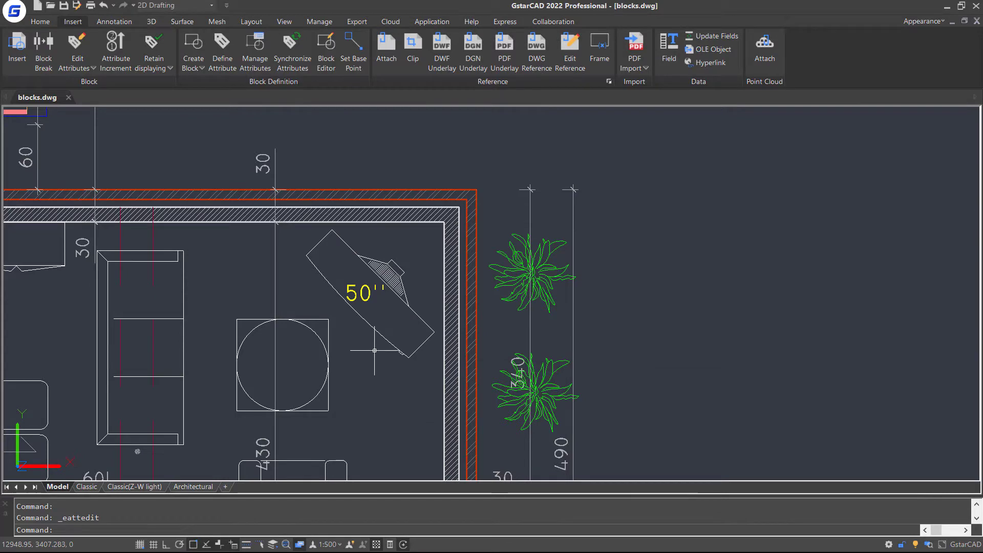
pyautogui.click(17, 51)
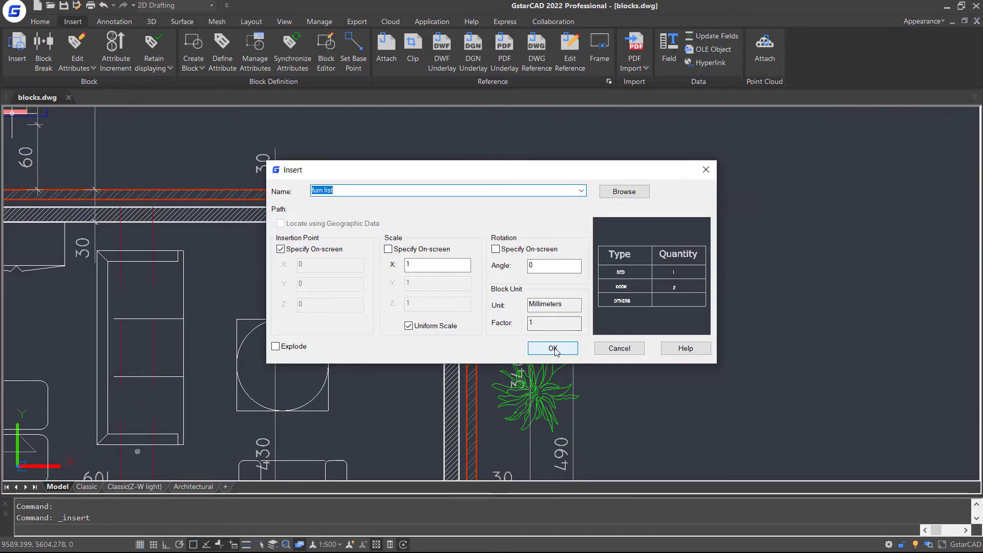
pyautogui.click(557, 346)
pyautogui.scroll(-4, 625, 186)
pyautogui.scroll(-3, 625, 186)
pyautogui.click(643, 221)
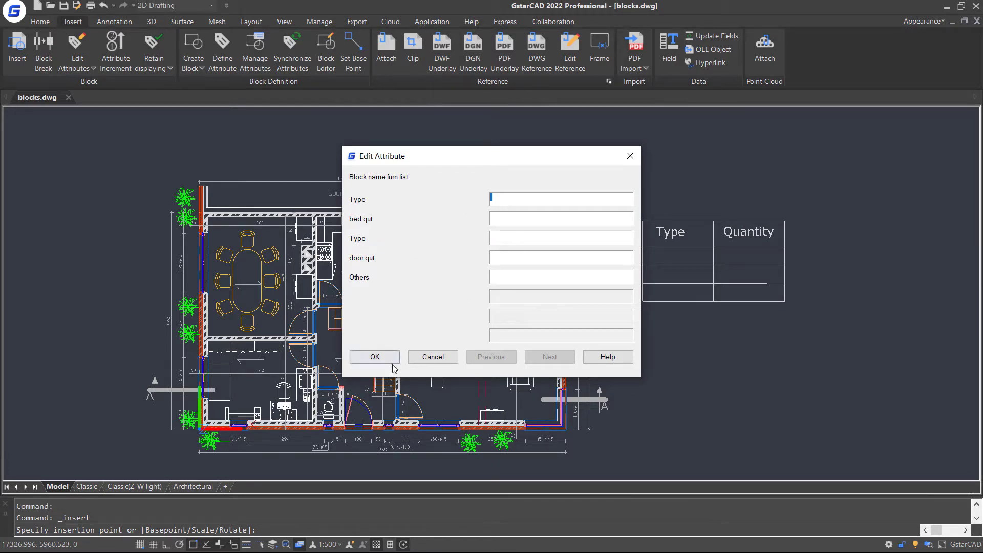
pyautogui.click(377, 357)
# - Delete the inserted Type/Quantity table and save blocks.dwg
pyautogui.click(786, 267)
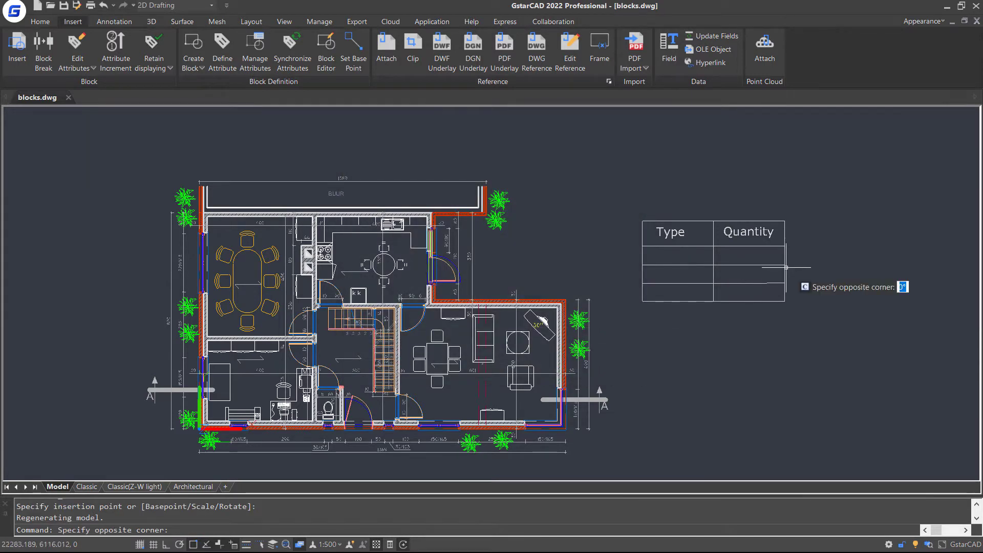
pyautogui.press('Delete')
pyautogui.hotkey('ctrl', 's')
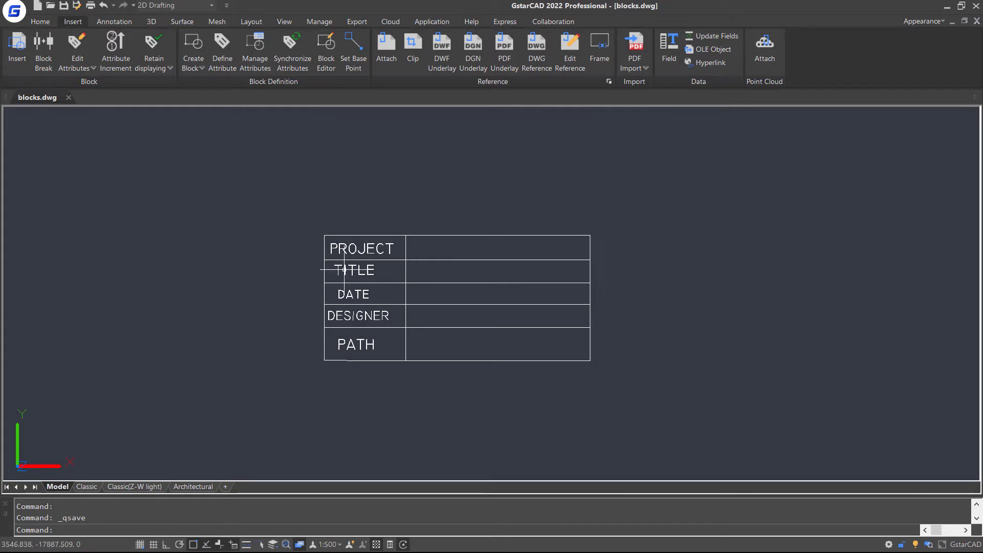
pyautogui.click(281, 201)
pyautogui.click(657, 428)
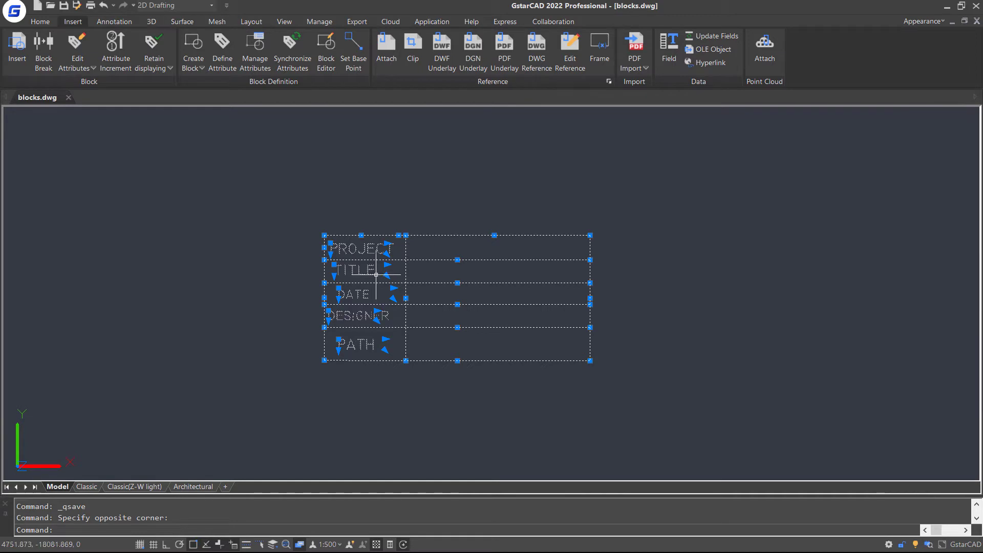
pyautogui.press('Escape')
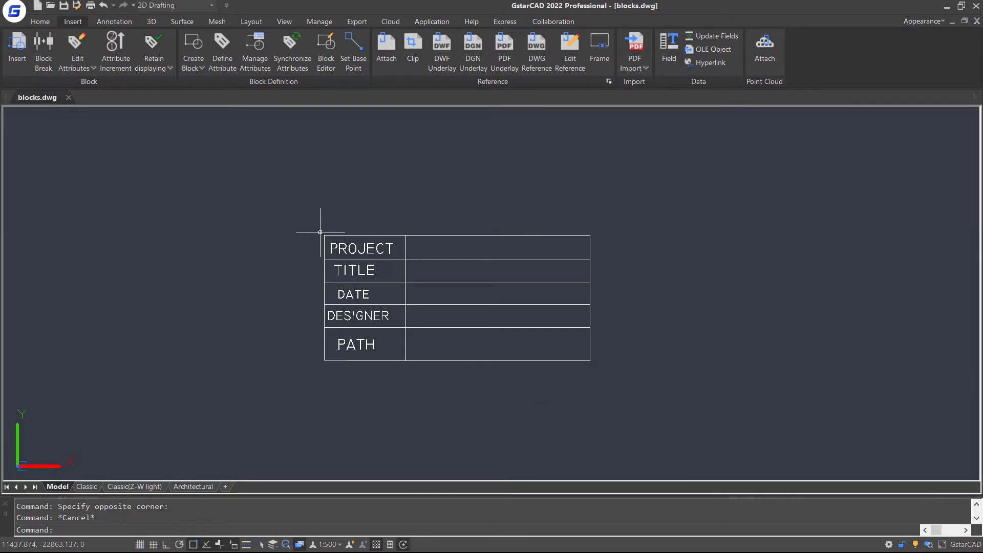
# - Define a new attribute with prompt Project and tag GstarCAD, picking its text height on screen
pyautogui.click(223, 69)
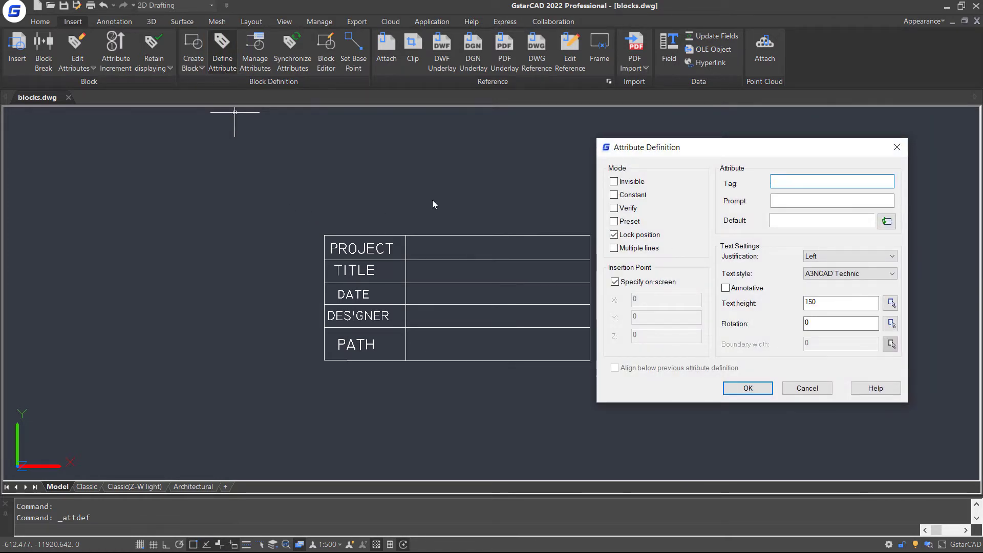
pyautogui.click(799, 202)
pyautogui.write('Project')
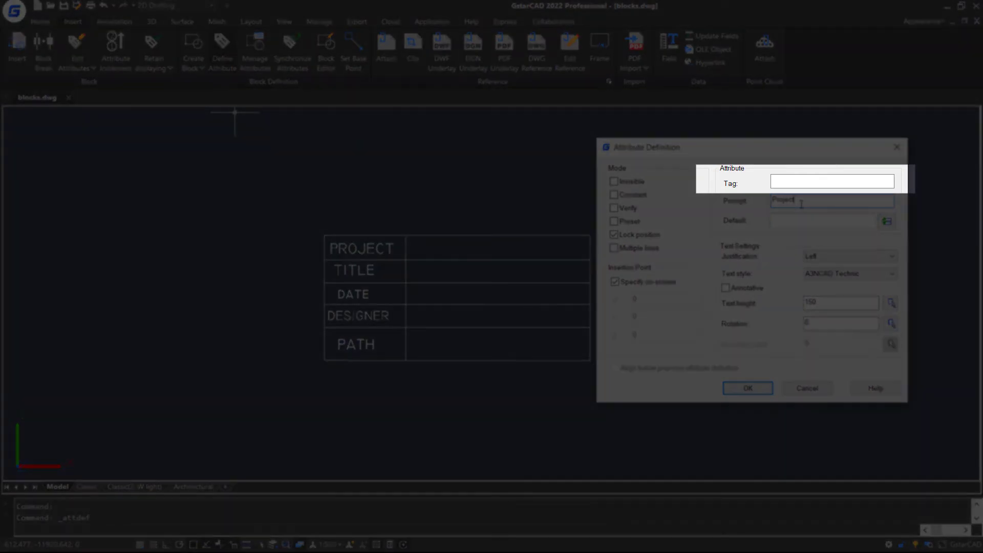
pyautogui.click(797, 183)
pyautogui.write('G')
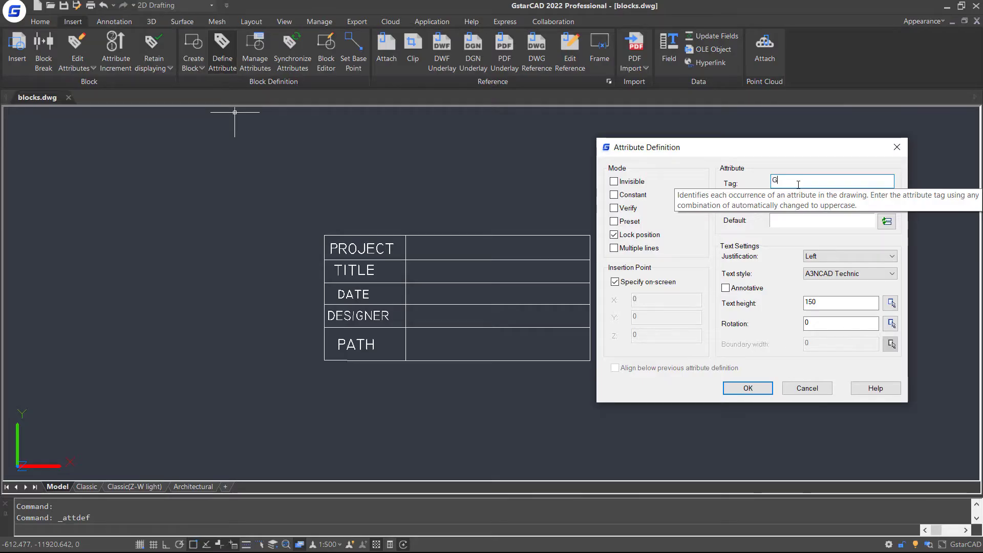
pyautogui.write('starXCAD')
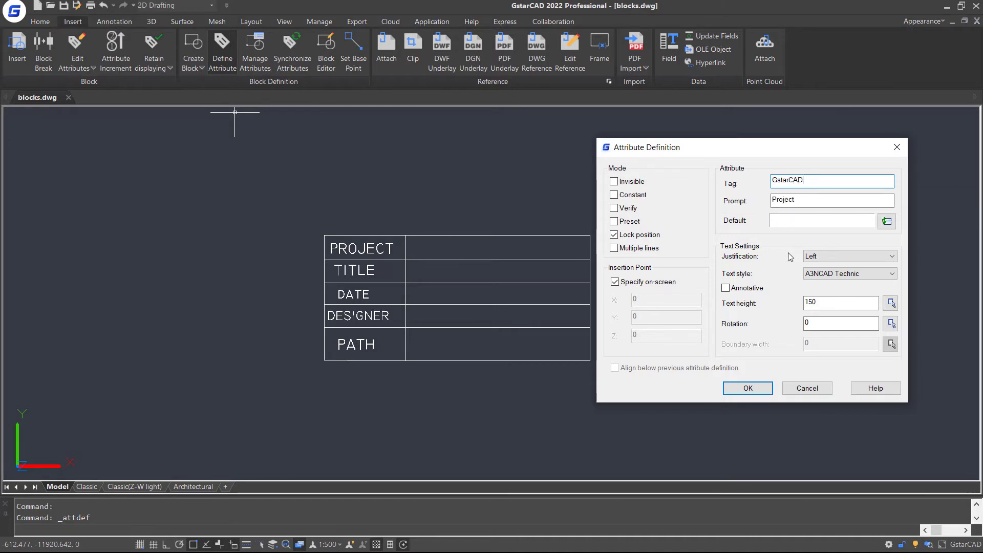
pyautogui.click(892, 304)
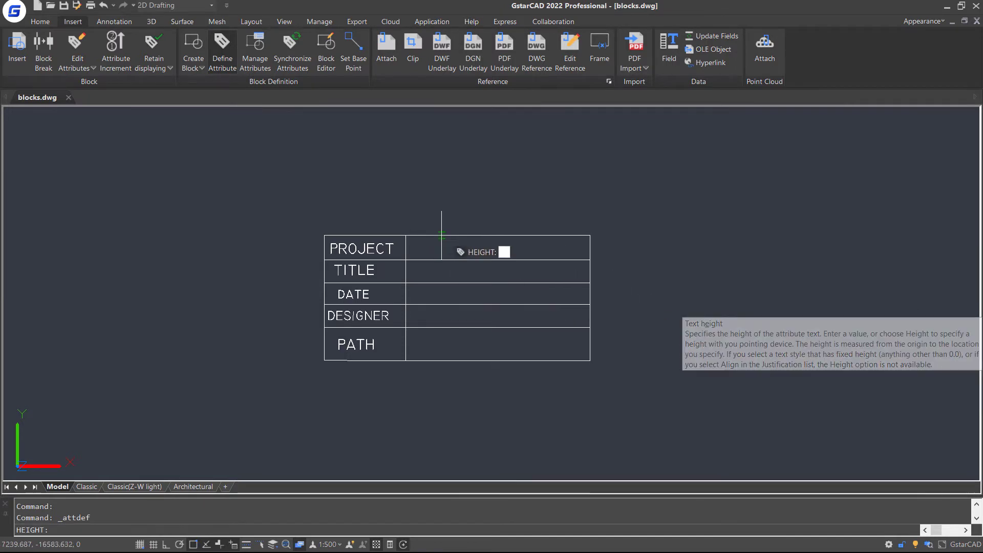
# - Set the GstarCAD attribute's text height to 400 and place it in the PROJECT value cell
pyautogui.scroll(6, 450, 252)
pyautogui.click(418, 267)
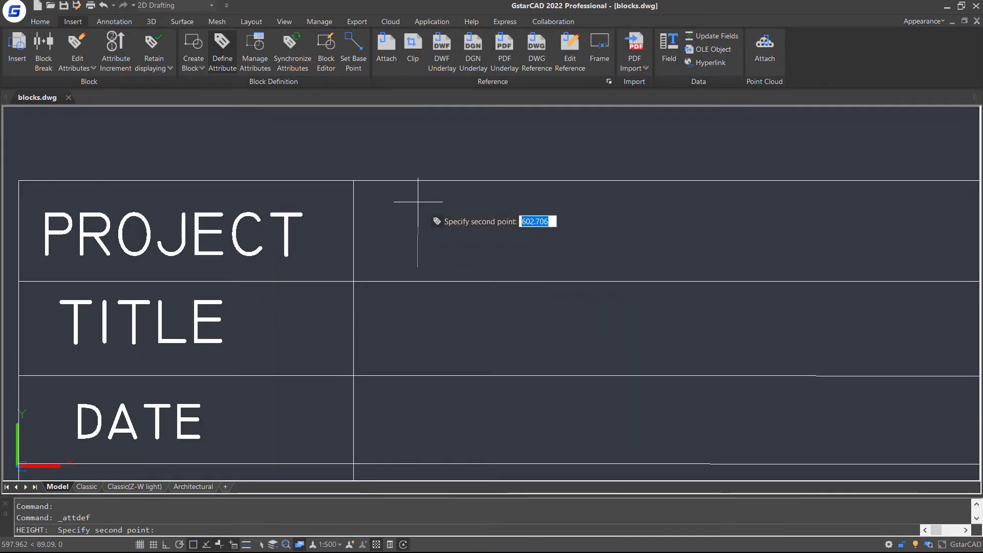
pyautogui.click(417, 202)
pyautogui.moveTo(867, 303); pyautogui.dragTo(779, 304)
pyautogui.write('400')
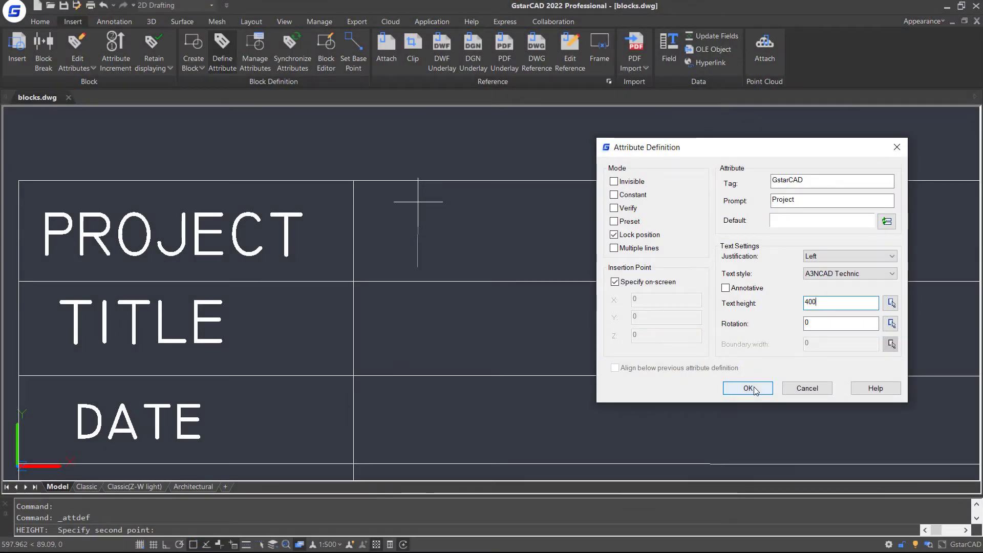
pyautogui.click(748, 389)
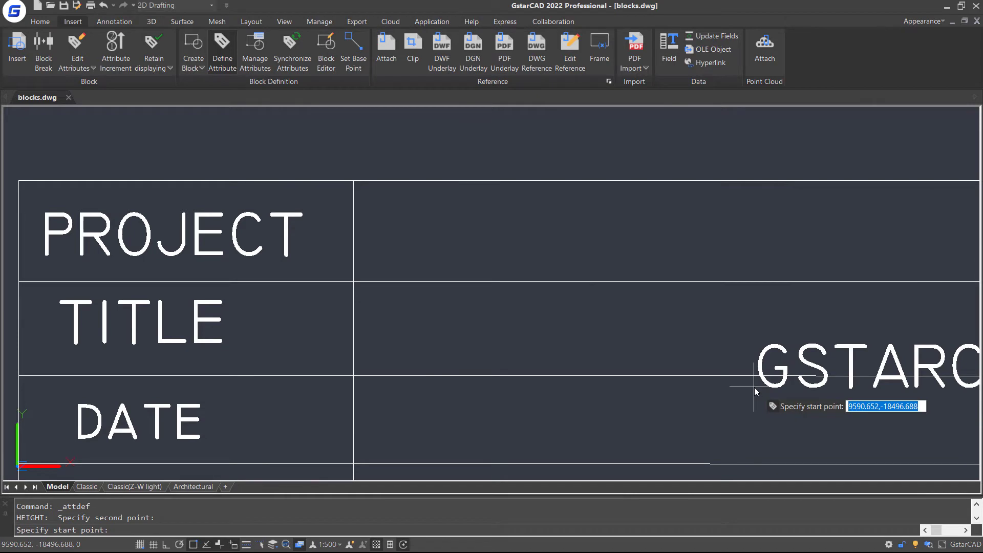
pyautogui.click(481, 252)
pyautogui.scroll(-3, 693, 312)
pyautogui.moveTo(746, 367); pyautogui.dragTo(625, 310, button='middle')
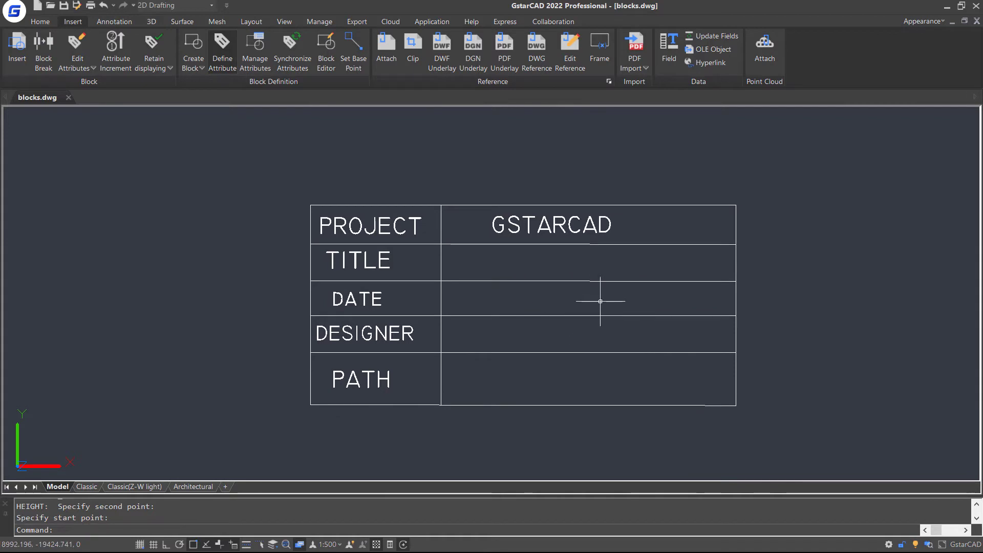
# - Define the Floor attribute and place it in the TITLE value cell
pyautogui.press('Return')
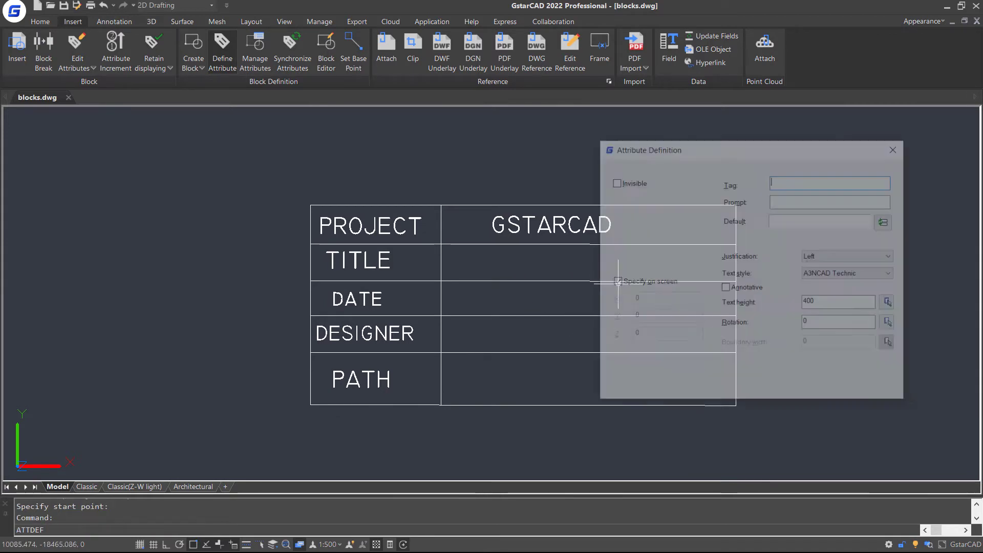
pyautogui.click(810, 182)
pyautogui.write('Floor plan')
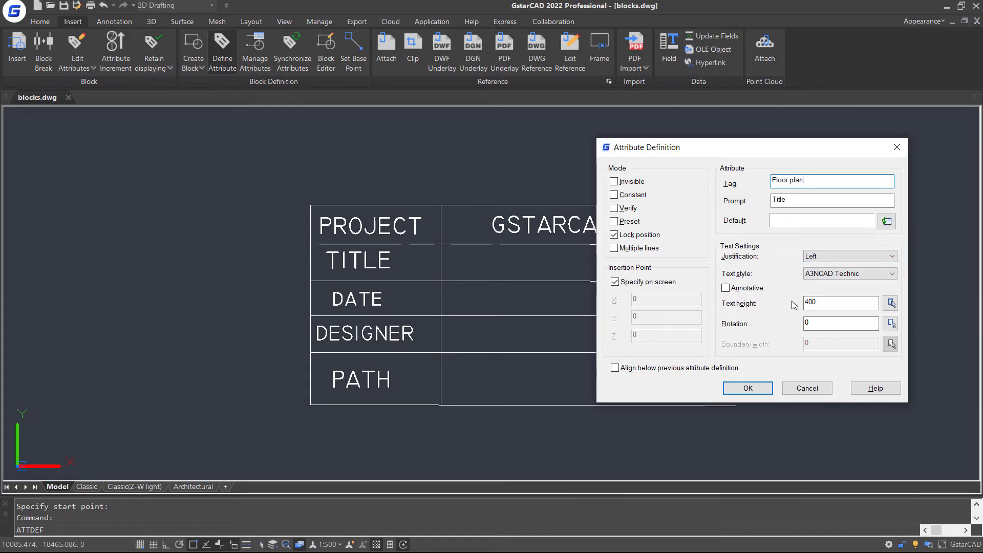
pyautogui.click(748, 389)
pyautogui.click(830, 276)
pyautogui.write('Floor')
pyautogui.press('Return')
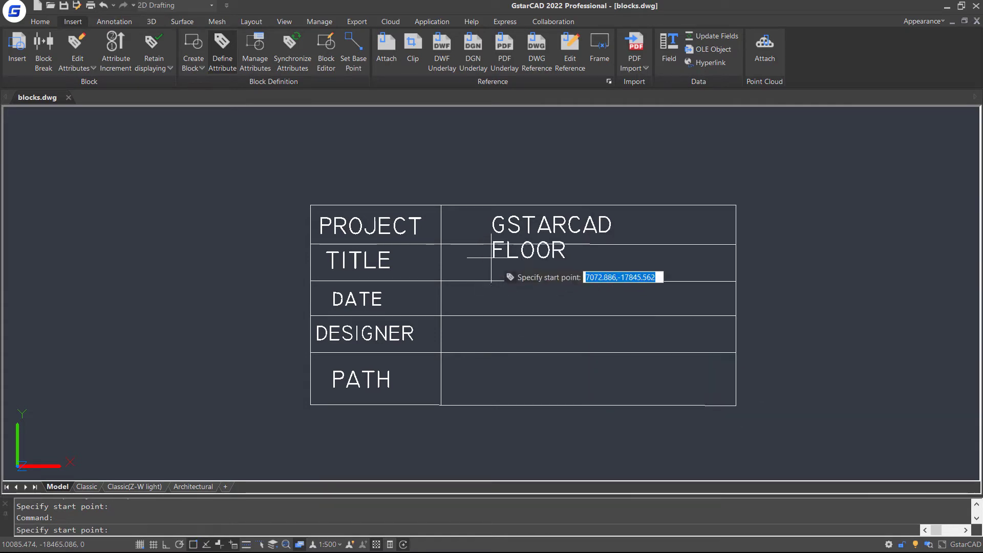
pyautogui.click(494, 275)
# - Define a Date attribute with tag 2020-01-20 and place it in the DATE cell
pyautogui.press('Return')
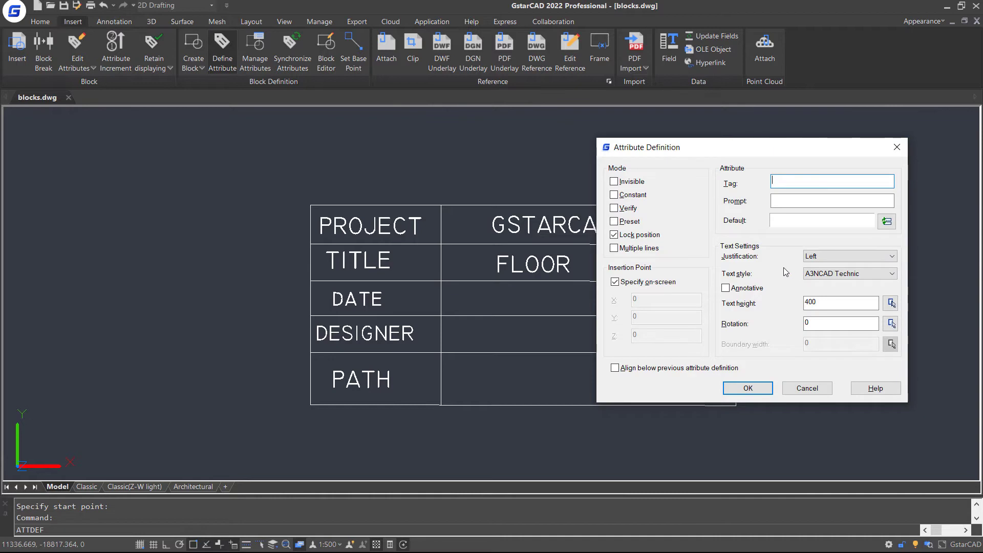
pyautogui.click(791, 201)
pyautogui.write('Date')
pyautogui.click(822, 180)
pyautogui.write('2020-01-20')
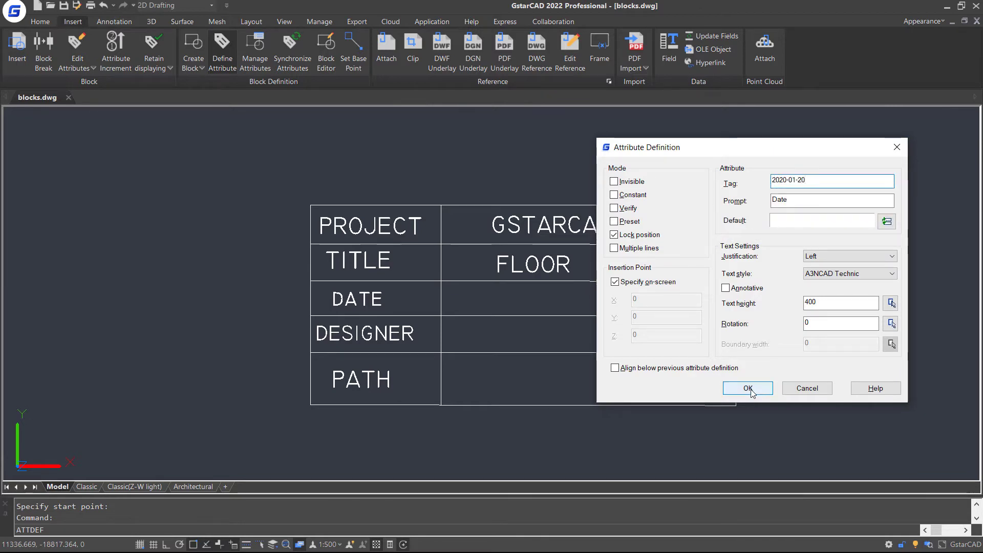
pyautogui.click(748, 388)
pyautogui.click(494, 310)
# - Define a Designer attribute tagged with the designer's name and place it in the DESIGNER row
pyautogui.press('Return')
pyautogui.click(791, 202)
pyautogui.write('Designer')
pyautogui.click(805, 181)
pyautogui.write('Ray')
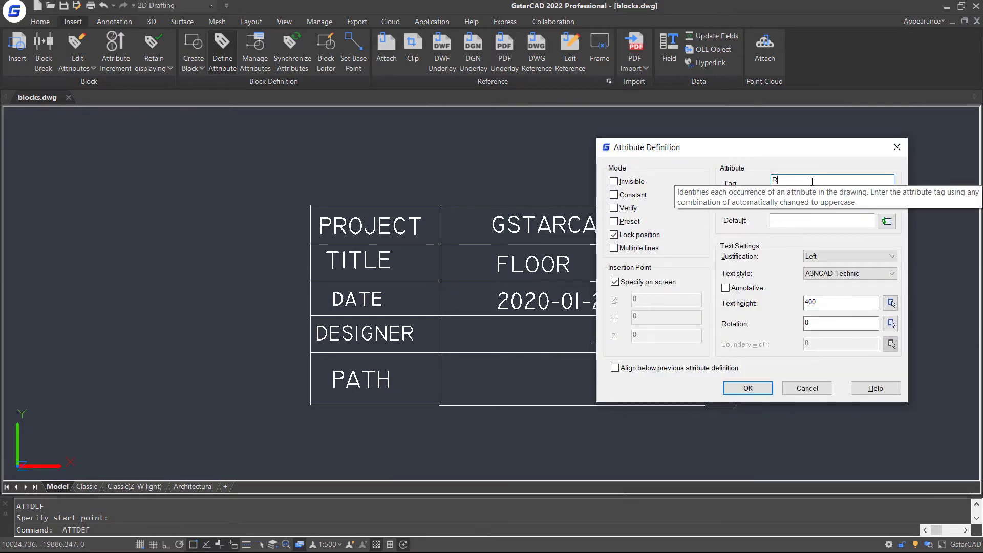
pyautogui.click(748, 387)
pyautogui.click(497, 346)
# - Define a Path attribute with tag E:/ and place it in the PATH cell
pyautogui.press('Return')
pyautogui.click(791, 201)
pyautogui.write('Path')
pyautogui.click(809, 181)
pyautogui.write('E:/')
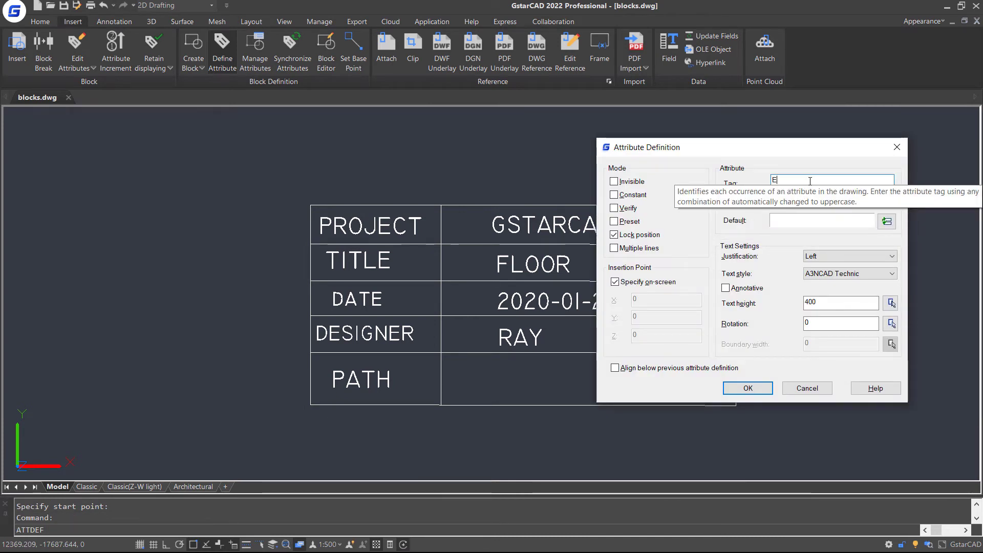
pyautogui.click(748, 387)
pyautogui.click(453, 393)
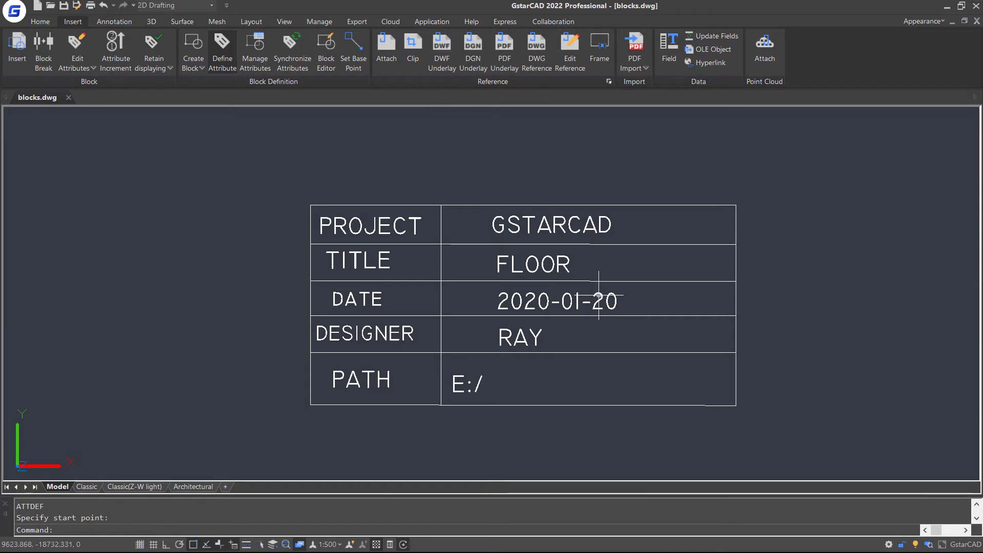
# - Turn the title table and its five attributes into block 'block with attributes', leaving values blank
pyautogui.write('block')
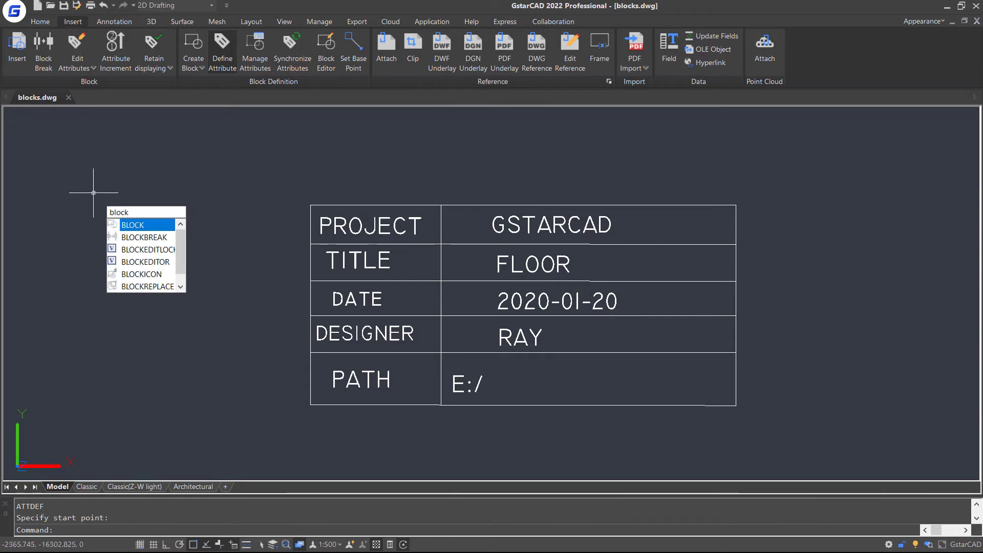
pyautogui.press('Return')
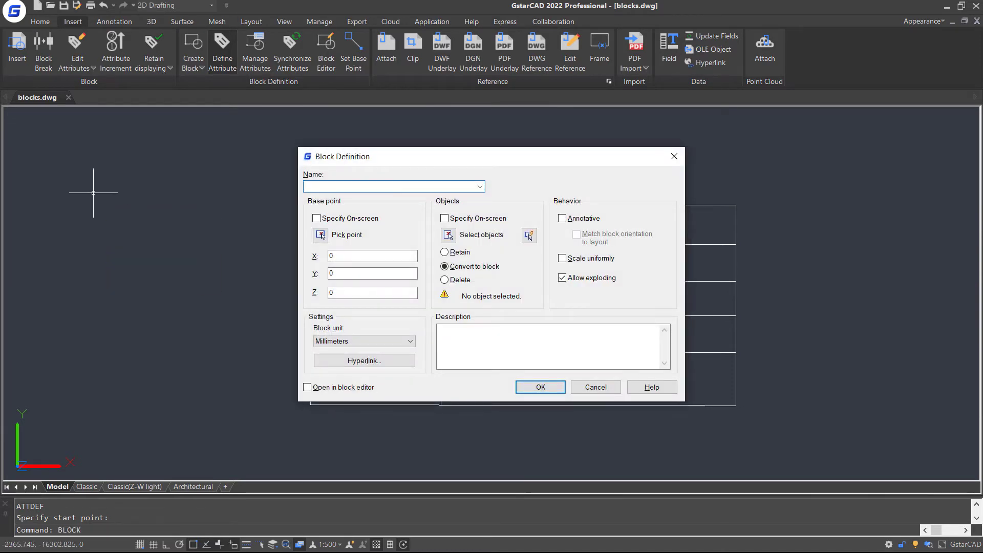
pyautogui.write('block with attributes')
pyautogui.click(320, 234)
pyautogui.click(317, 205)
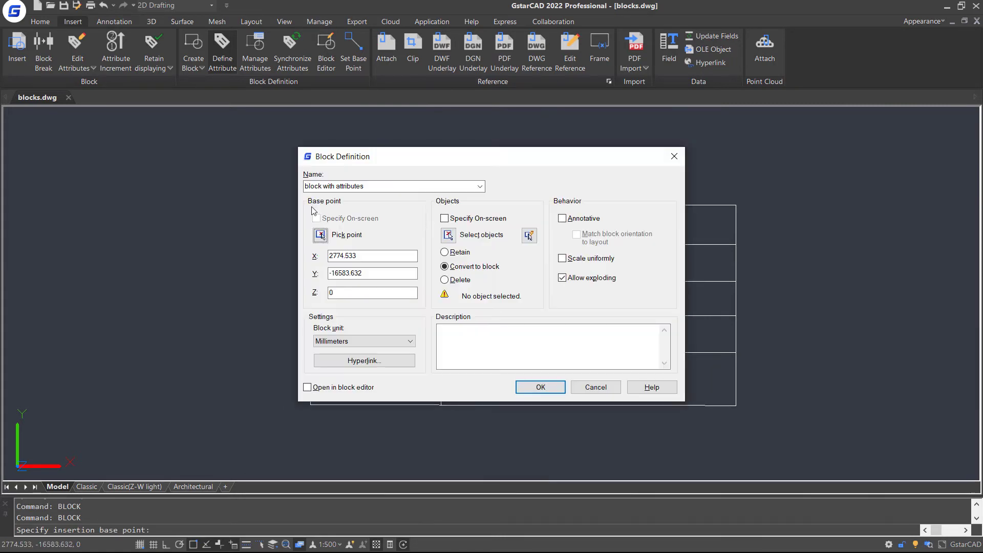
pyautogui.click(448, 234)
pyautogui.click(811, 151)
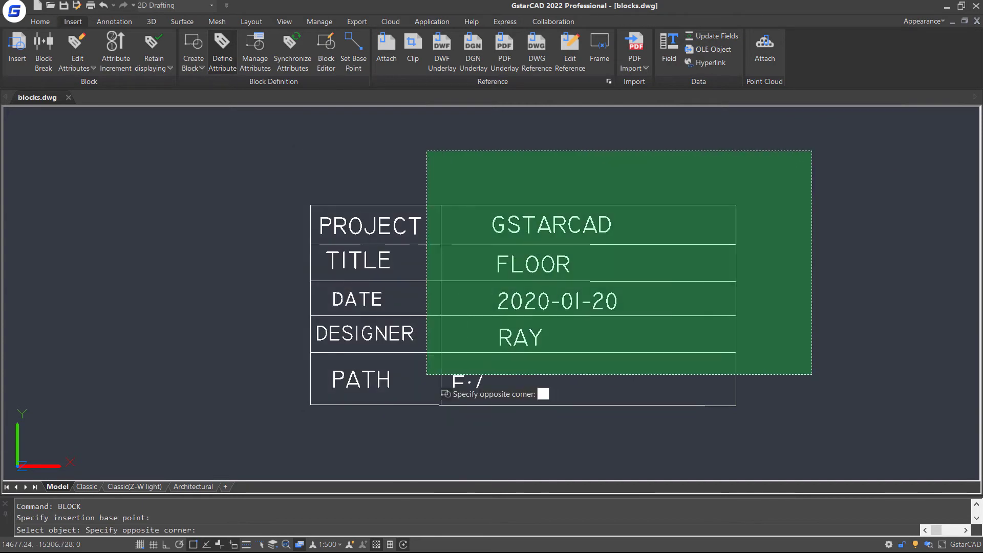
pyautogui.click(259, 432)
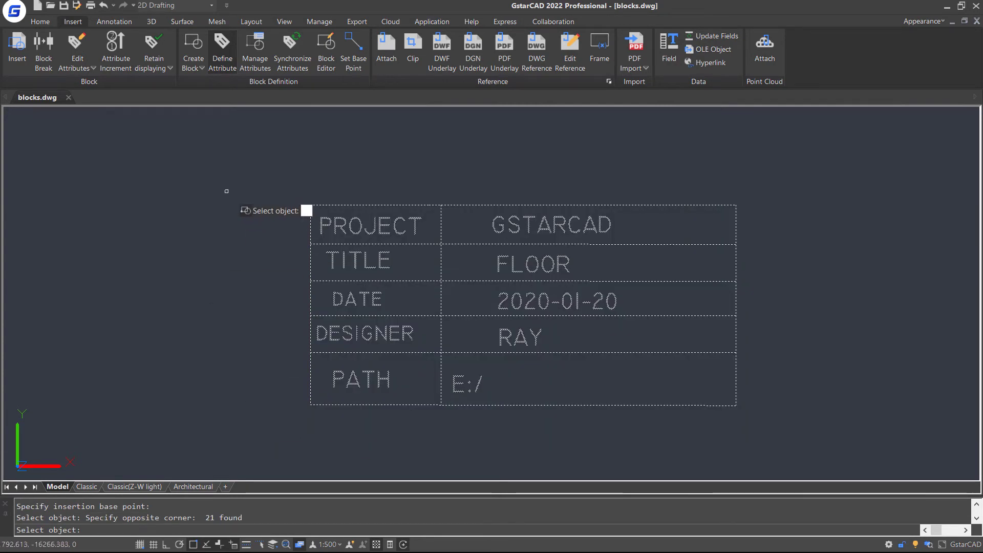
pyautogui.press('Return')
pyautogui.click(529, 386)
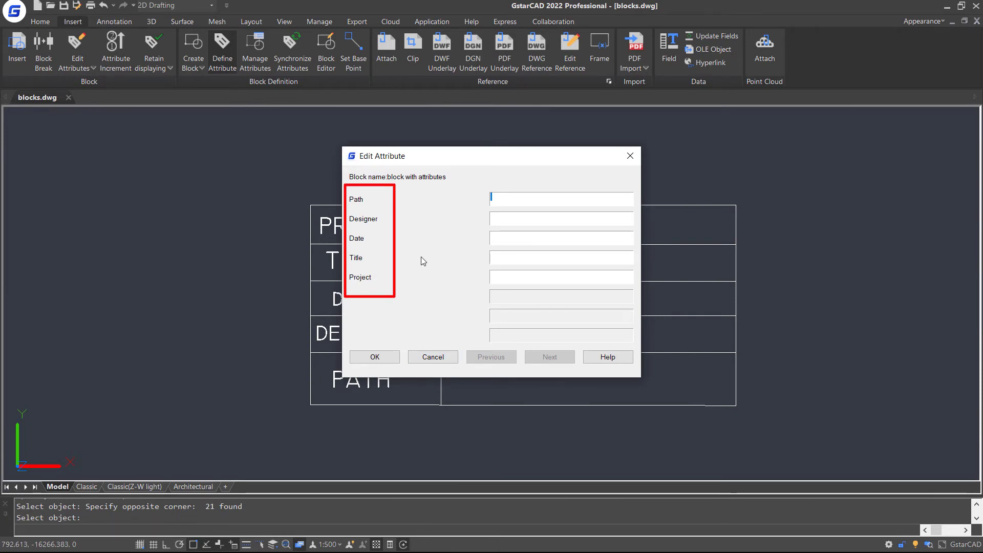
pyautogui.click(396, 353)
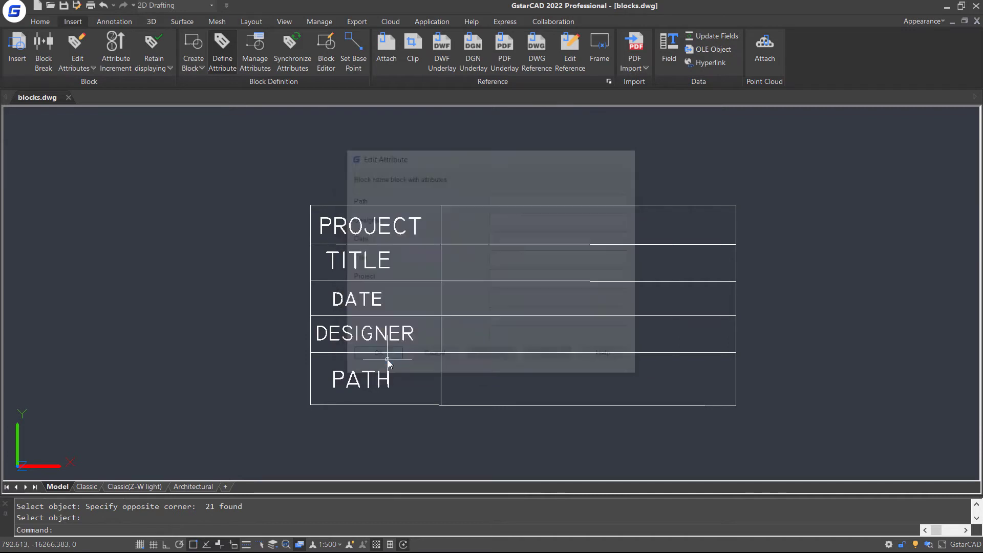
# - Explode the title block and start a new block with its base point on the table
pyautogui.click(236, 163)
pyautogui.click(784, 437)
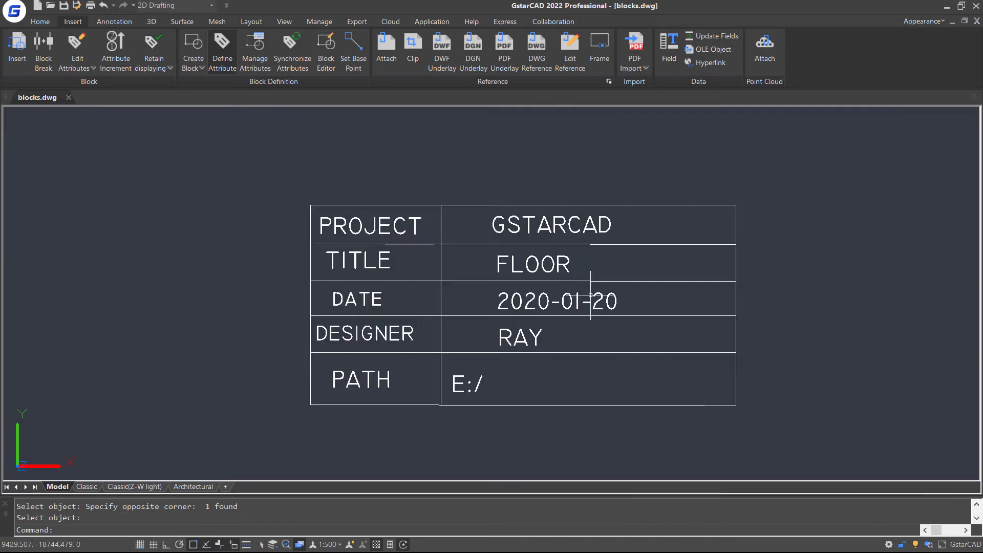
pyautogui.write('block')
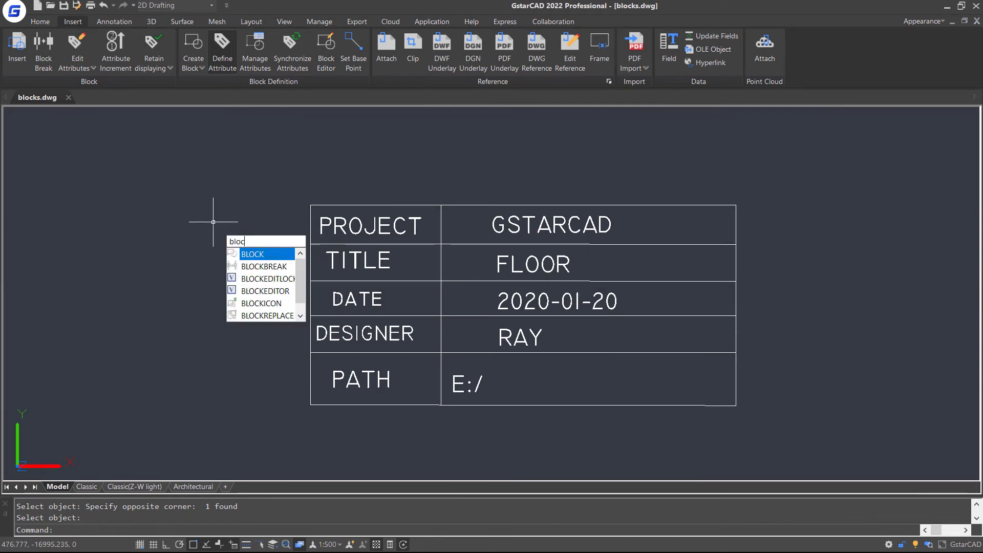
pyautogui.press('Return')
pyautogui.click(320, 234)
pyautogui.click(310, 205)
# - Select attributes in order Project, Title, Date, Designer, Path, plus the table lines, creating block BWA 2
pyautogui.click(448, 234)
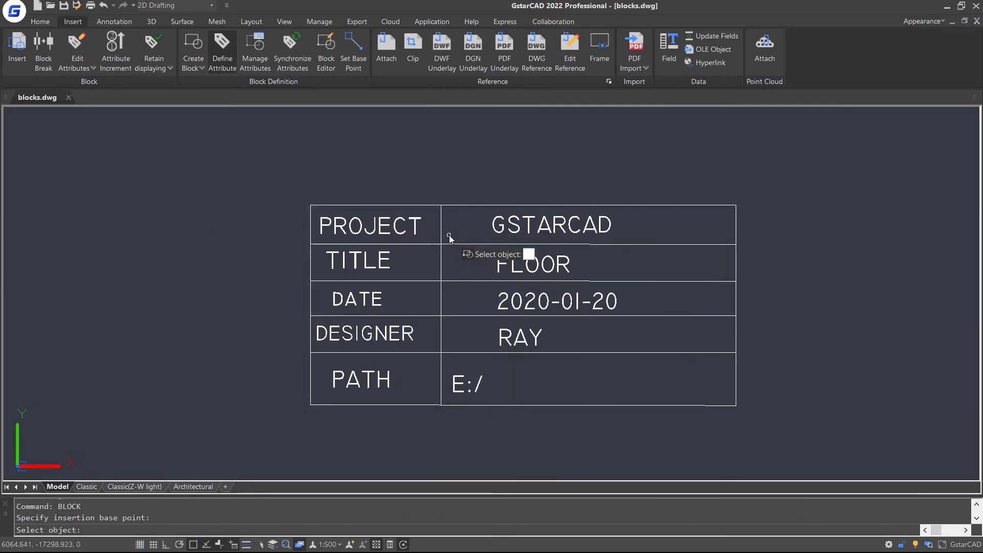
pyautogui.click(607, 226)
pyautogui.click(563, 264)
pyautogui.click(561, 302)
pyautogui.click(535, 340)
pyautogui.click(463, 383)
pyautogui.click(794, 164)
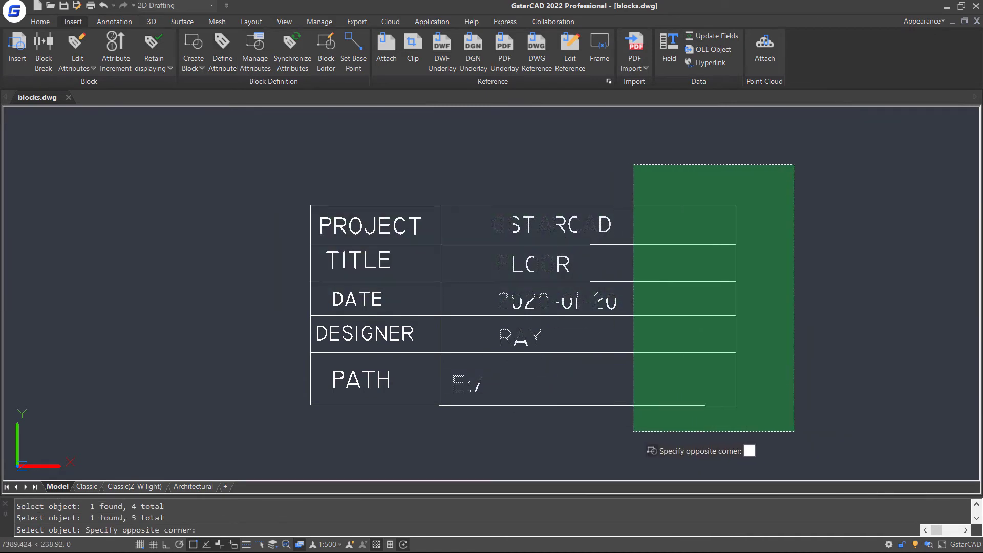
pyautogui.click(633, 431)
pyautogui.click(457, 166)
pyautogui.click(250, 414)
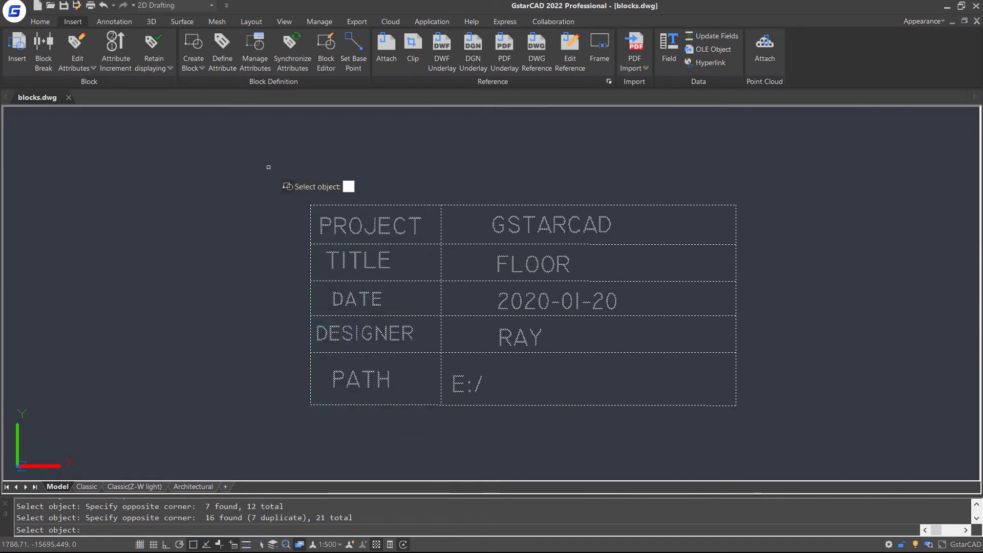
pyautogui.press('Return')
pyautogui.click(551, 389)
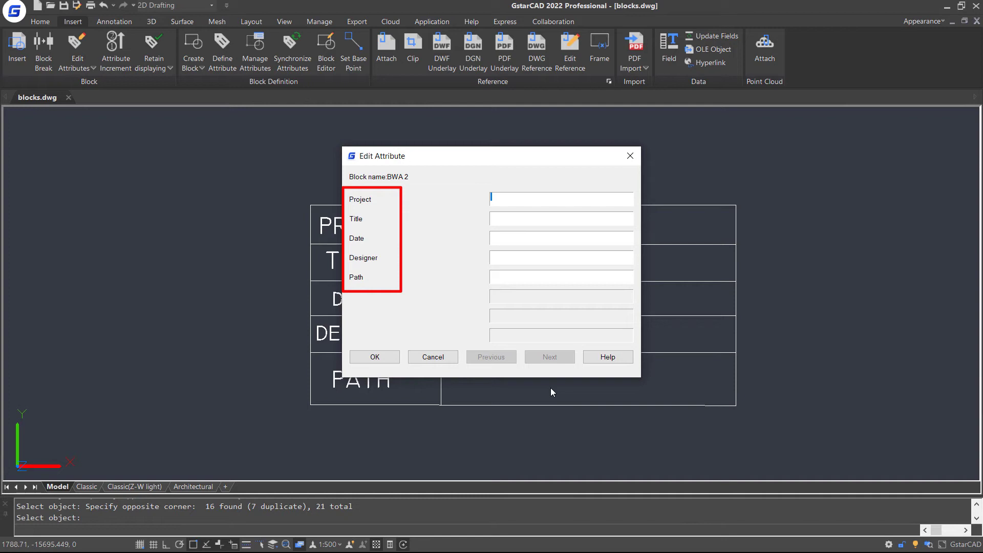
# - Insert block BWA 2 to the right of the floor plan
pyautogui.click(374, 357)
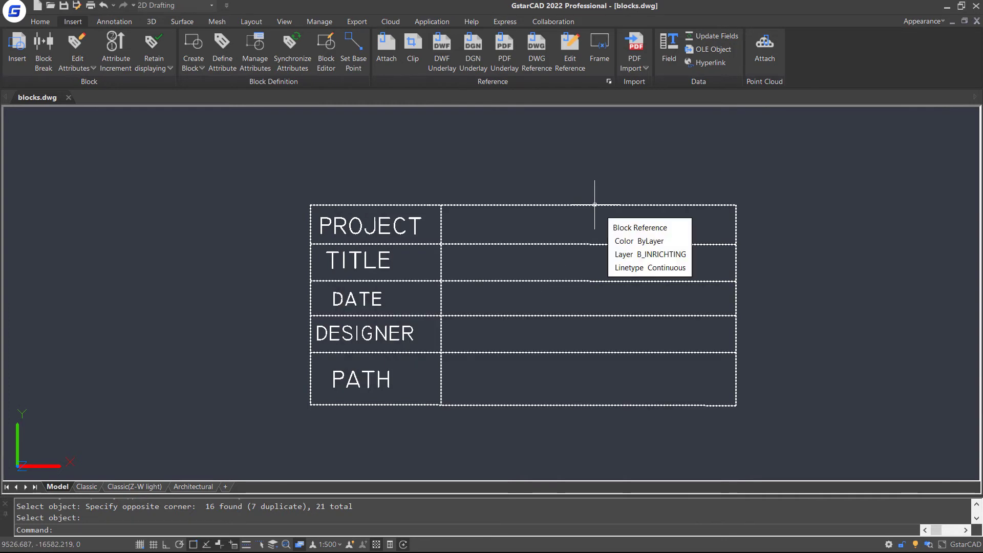
pyautogui.scroll(-3, 594, 203)
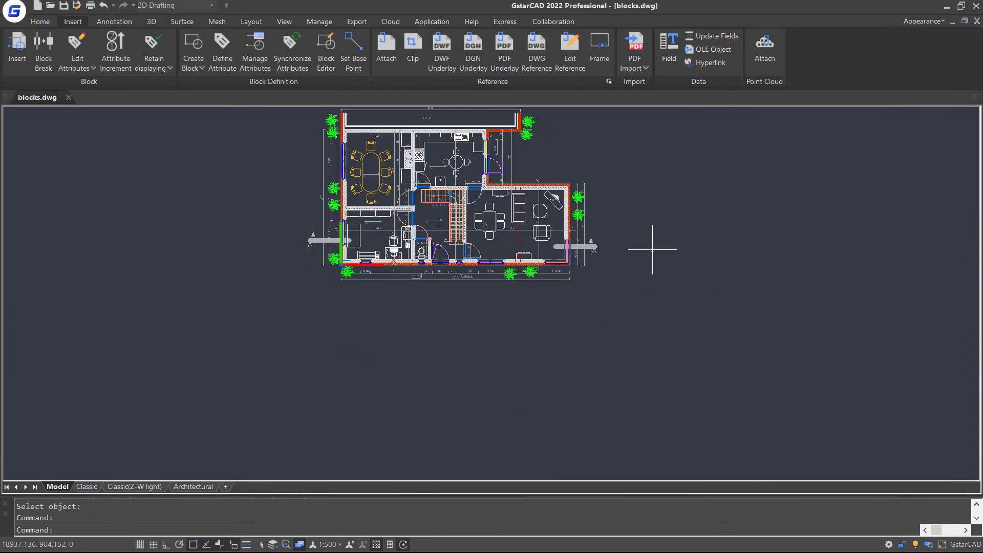
pyautogui.scroll(2, 623, 359)
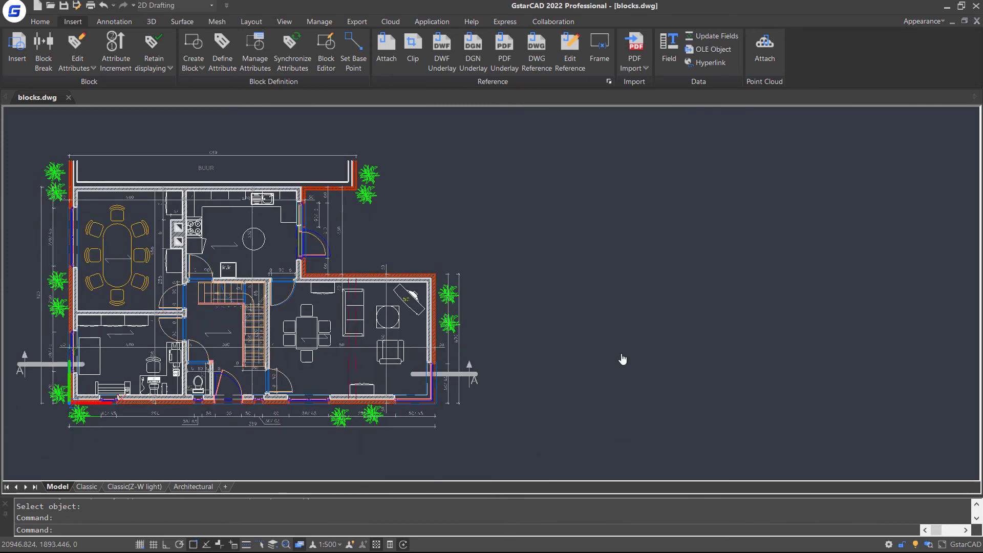
pyautogui.moveTo(623, 359); pyautogui.dragTo(695, 369, button='middle')
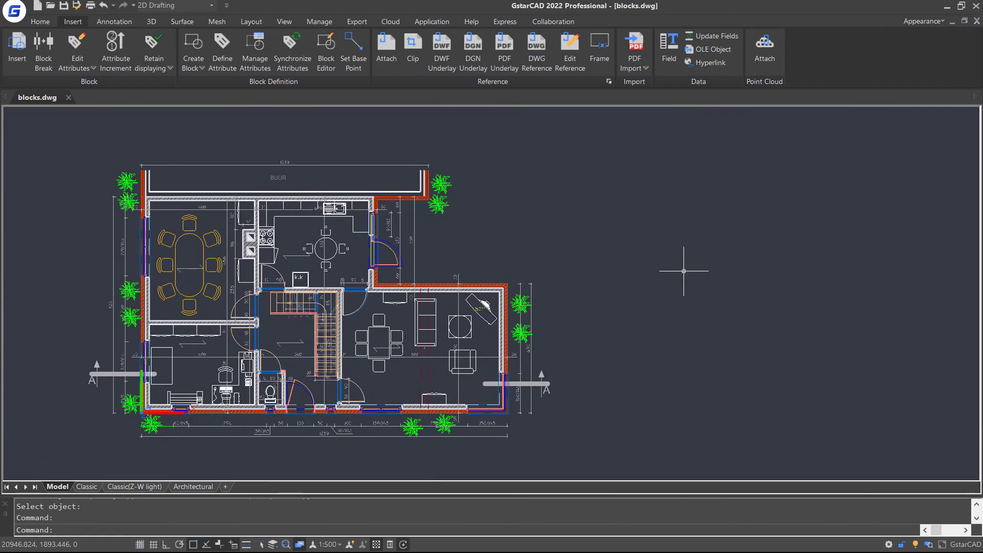
pyautogui.click(16, 54)
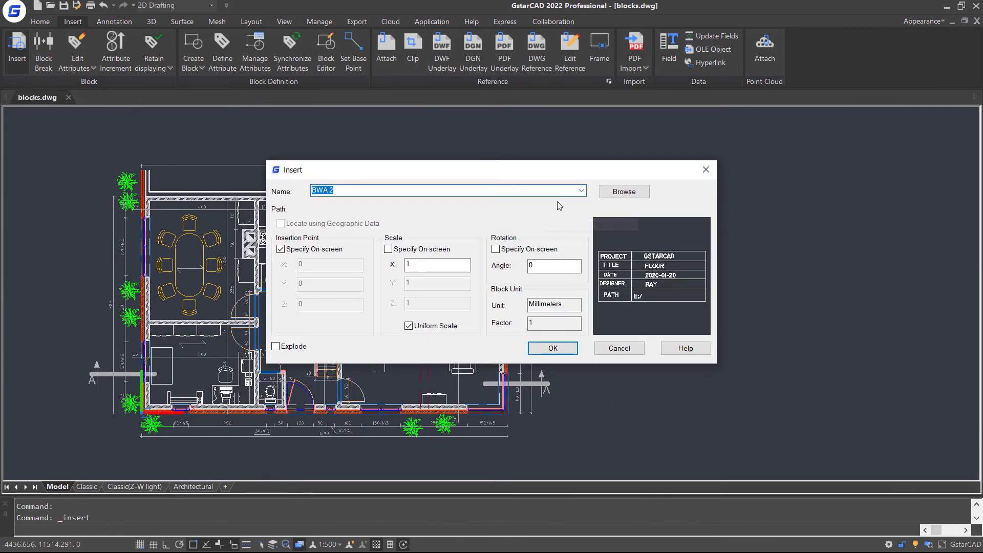
pyautogui.click(555, 348)
pyautogui.click(588, 205)
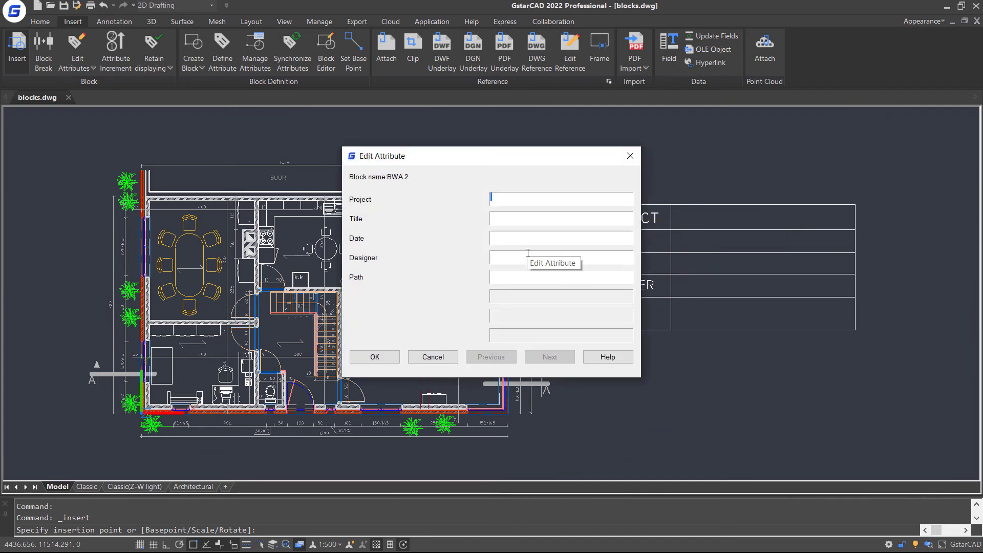
# - Fill in title Floor plan, date 2020-01-20 and path E:/Blocks, then finish the insertion
pyautogui.click(517, 220)
pyautogui.write('Floor plan')
pyautogui.click(520, 236)
pyautogui.write('2020-01-20')
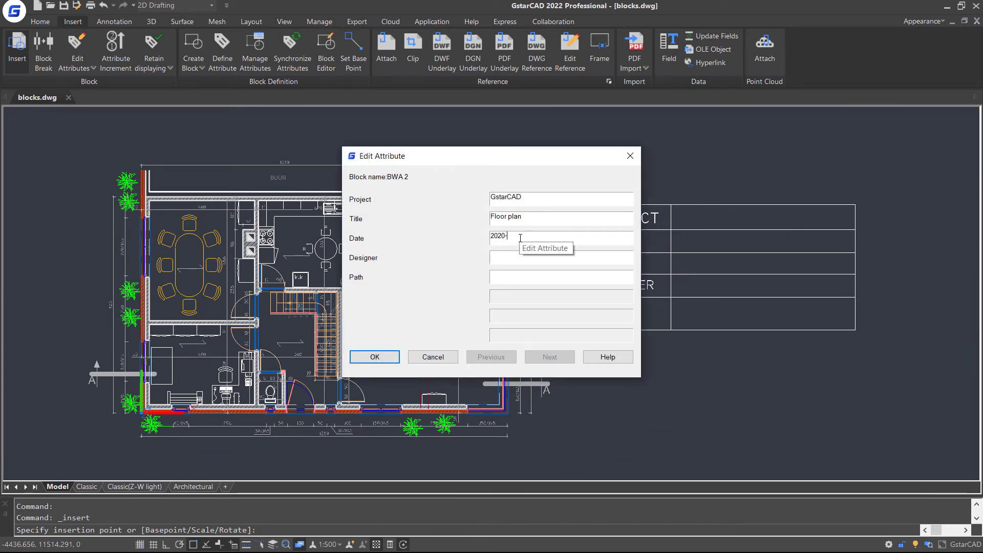
pyautogui.click(502, 279)
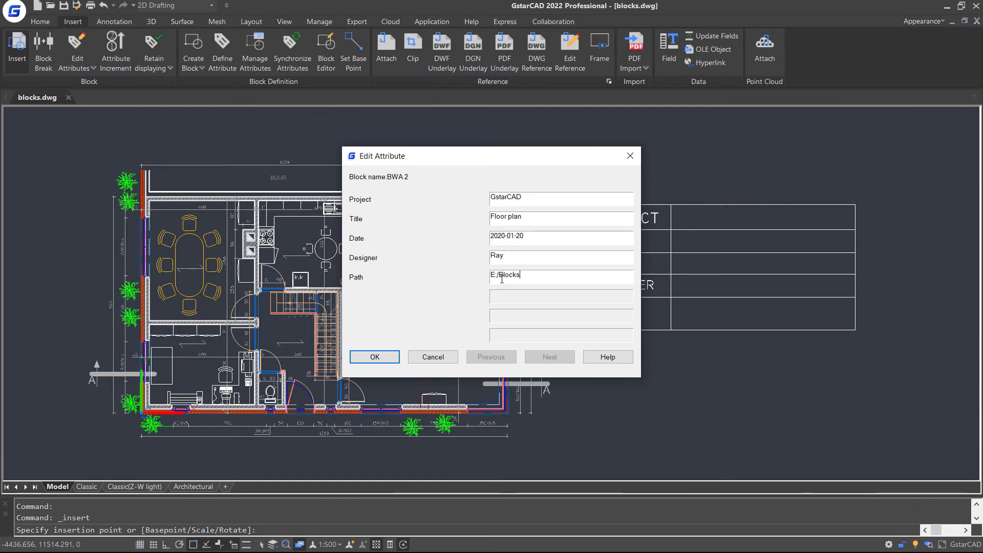
pyautogui.click(388, 364)
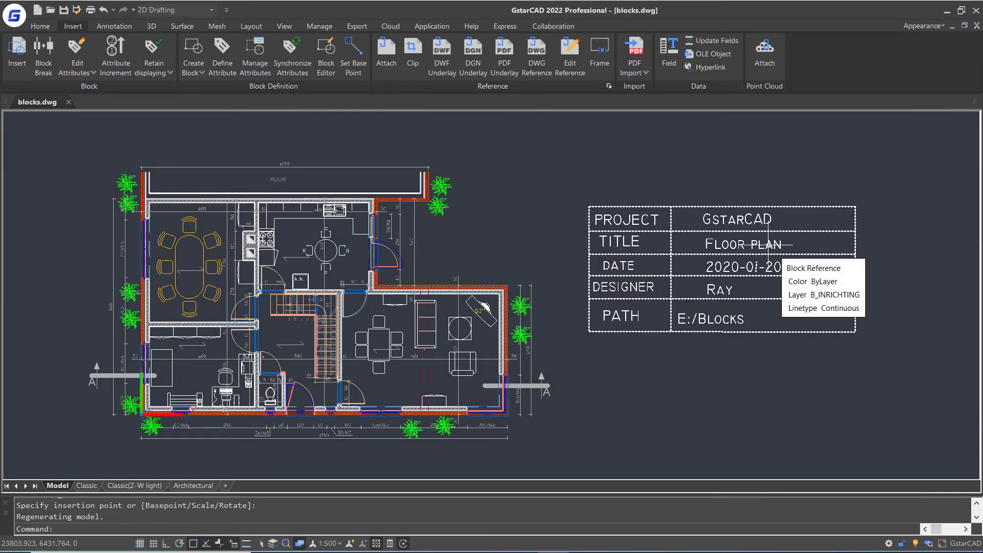
# - Edit the BWA 2 block's Date attribute, changing 2020-01-20 to 2020-02-01
pyautogui.doubleClick(742, 244)
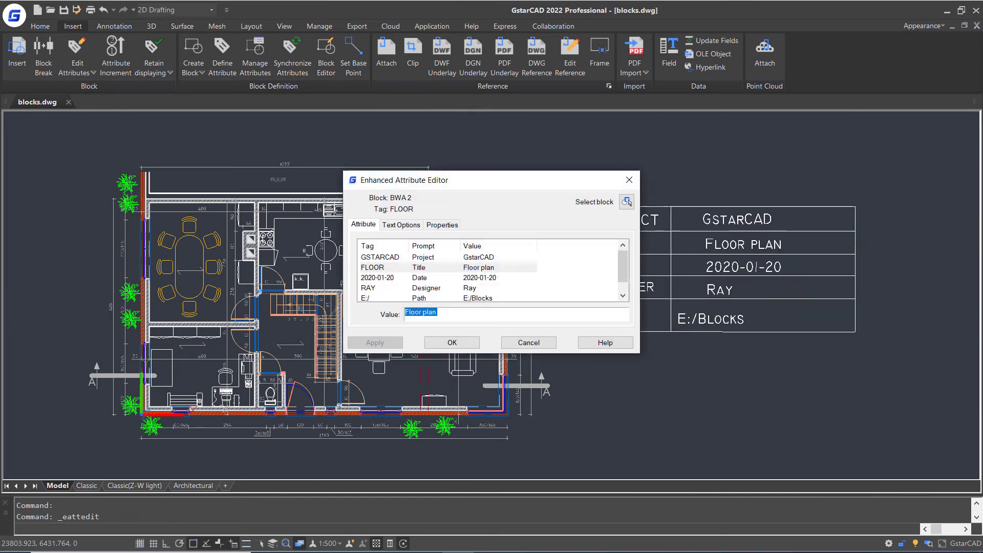
pyautogui.click(630, 180)
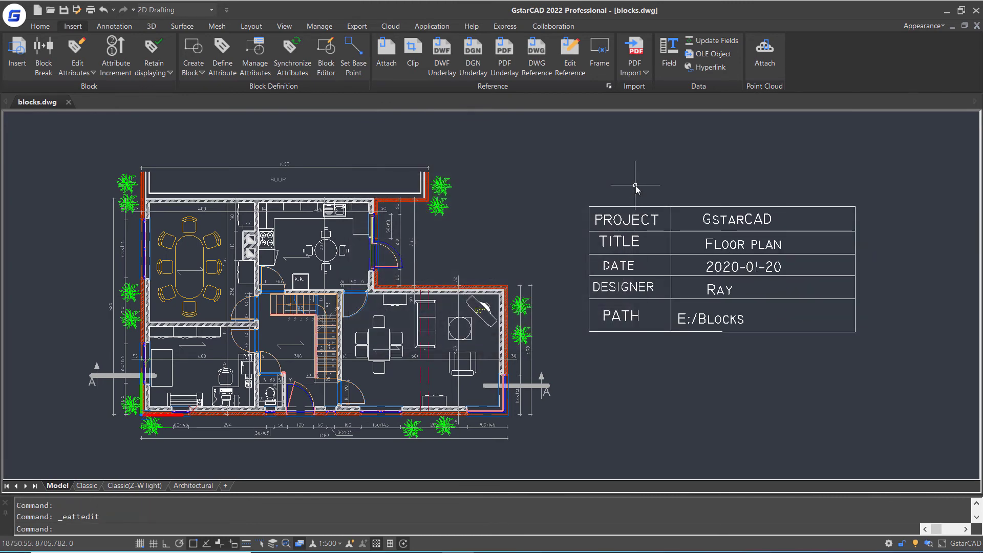
pyautogui.click(88, 51)
pyautogui.click(663, 218)
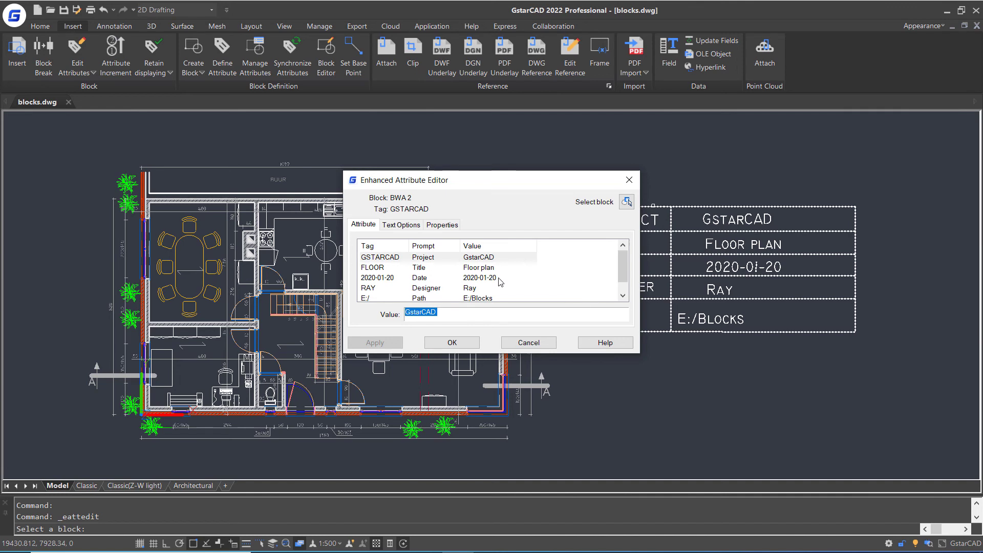
pyautogui.click(458, 314)
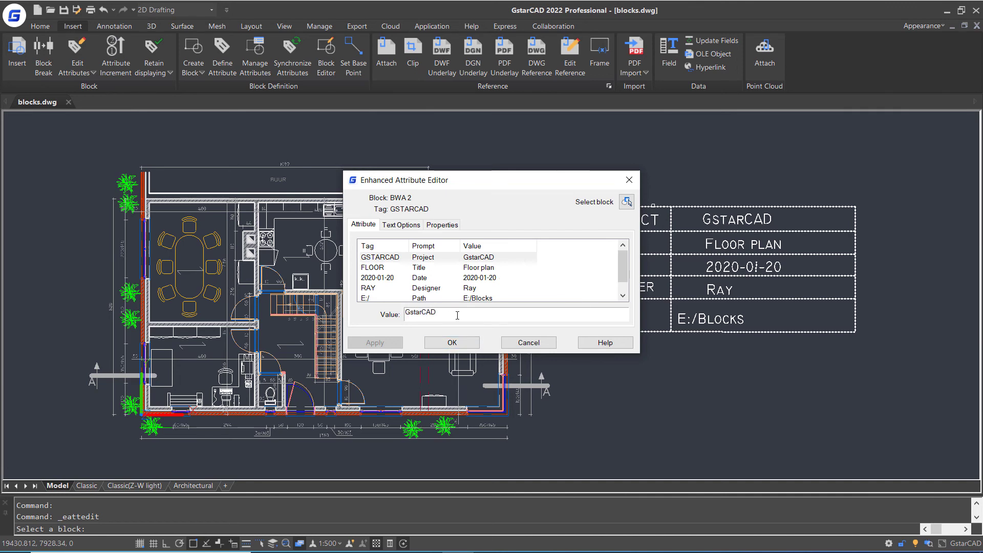
pyautogui.click(475, 277)
pyautogui.moveTo(423, 312); pyautogui.dragTo(444, 312)
pyautogui.write('02-01')
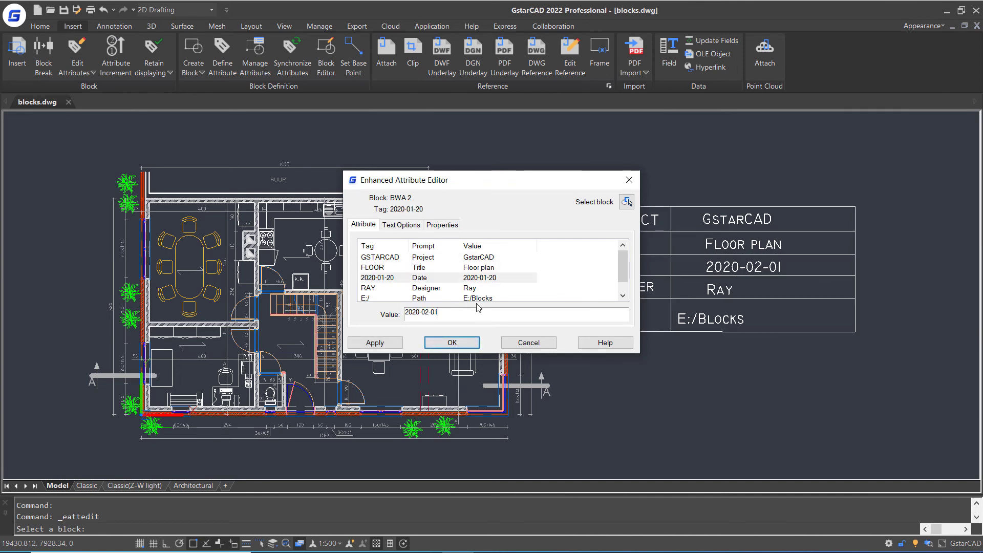